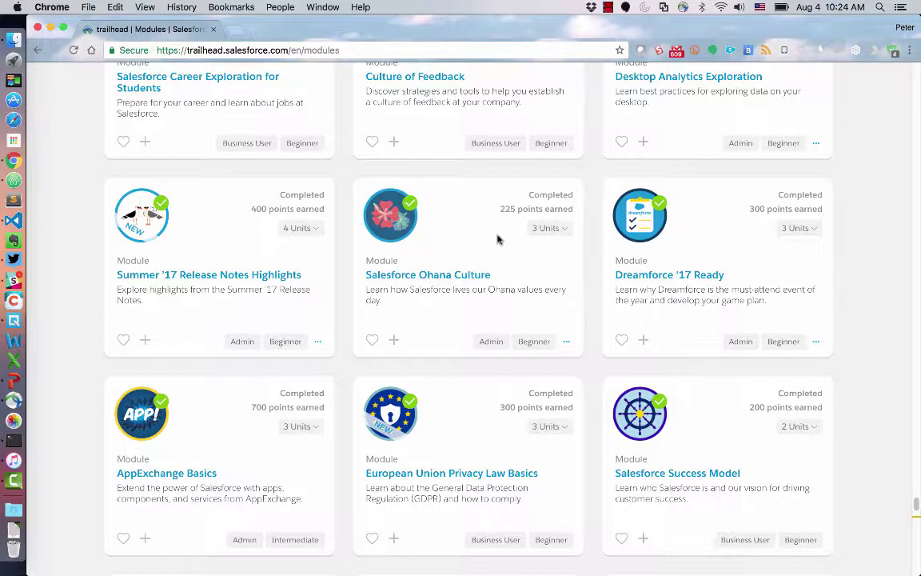
- Look through the catalogue of completed and unstarted modules on the Trailhead modules page
scroll(497, 238, down, 1)
scroll(497, 238, up, 2)
scroll(497, 238, up, 1)
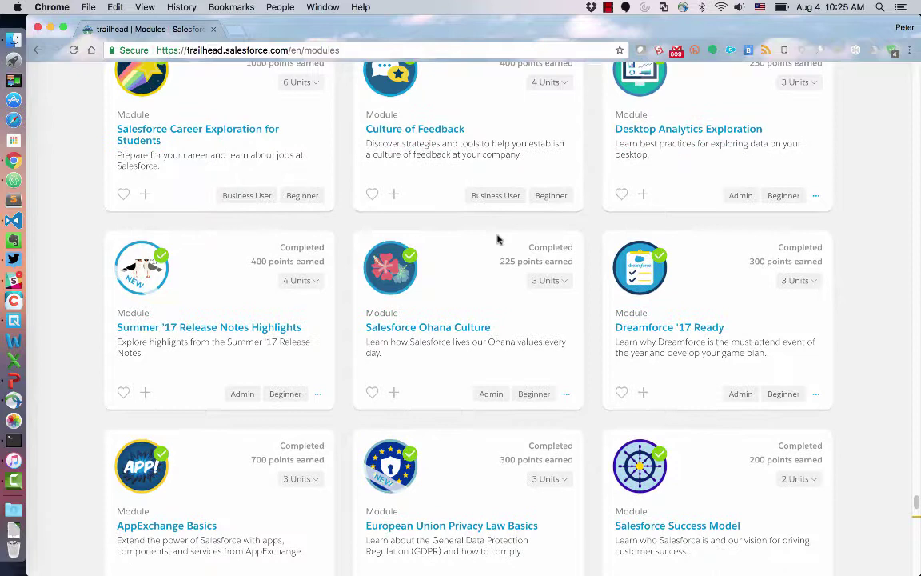
double_click(324, 49)
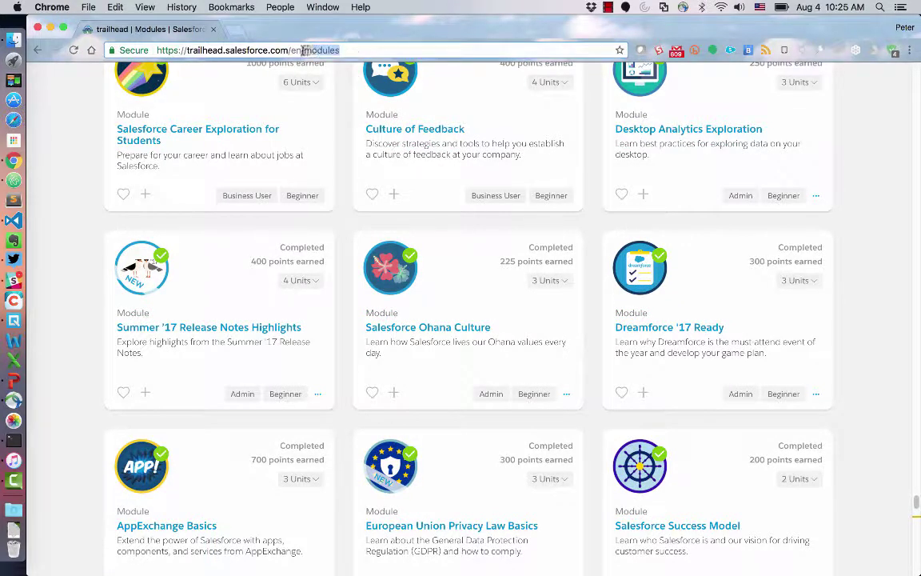
click(335, 50)
key(super+a)
click(345, 50)
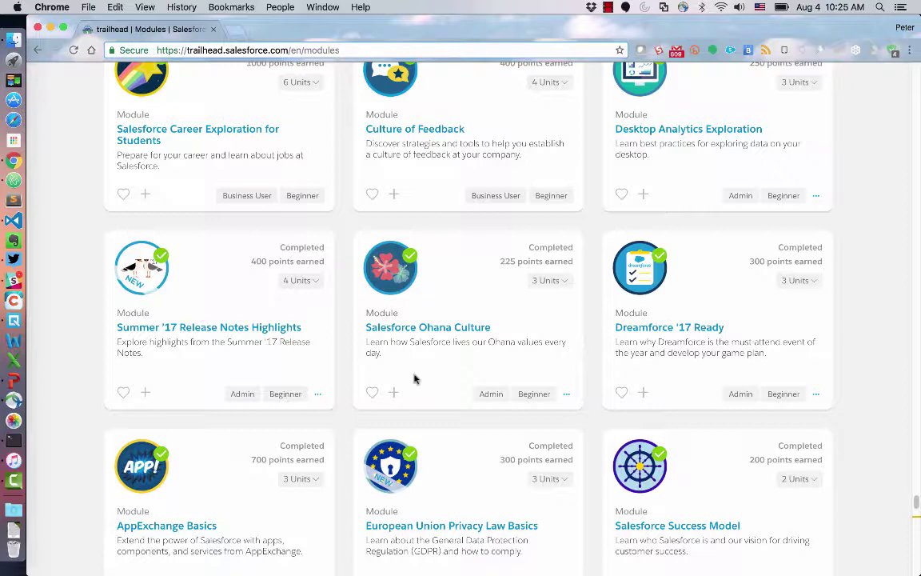
scroll(421, 303, down, 20)
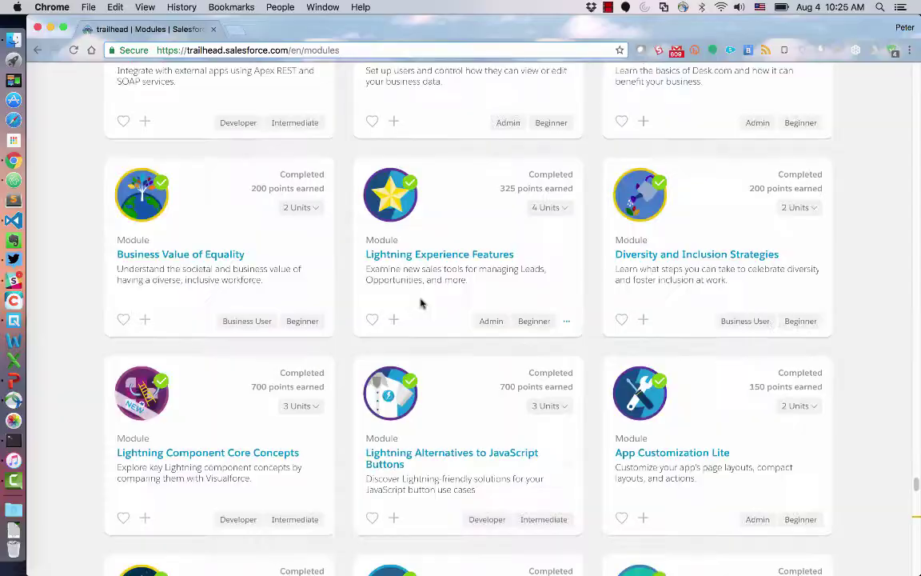
scroll(421, 302, down, 20)
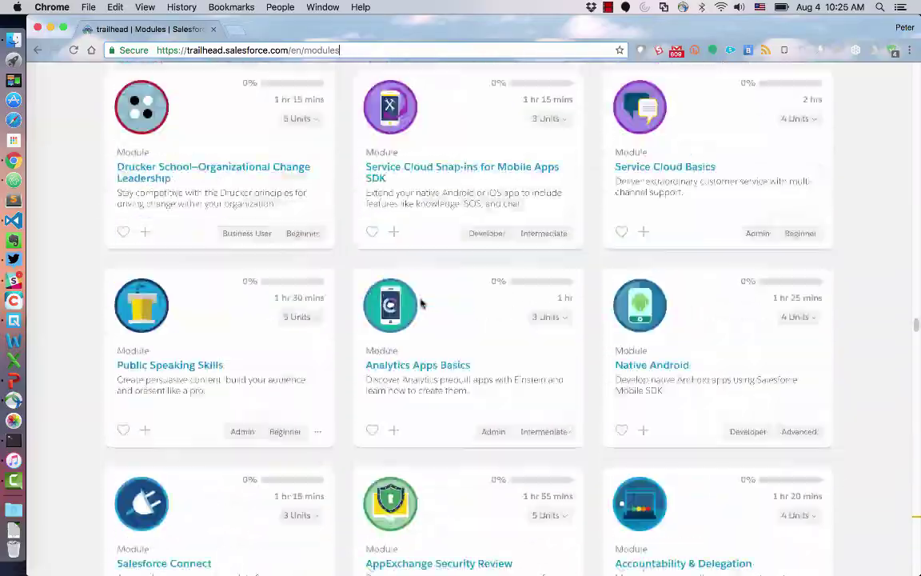
scroll(421, 303, up, 20)
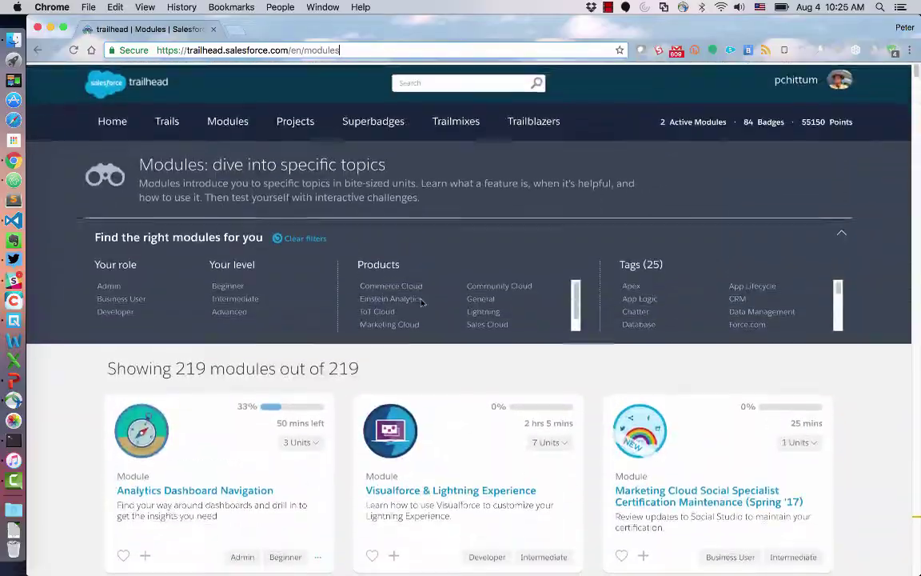
scroll(421, 302, down, 5)
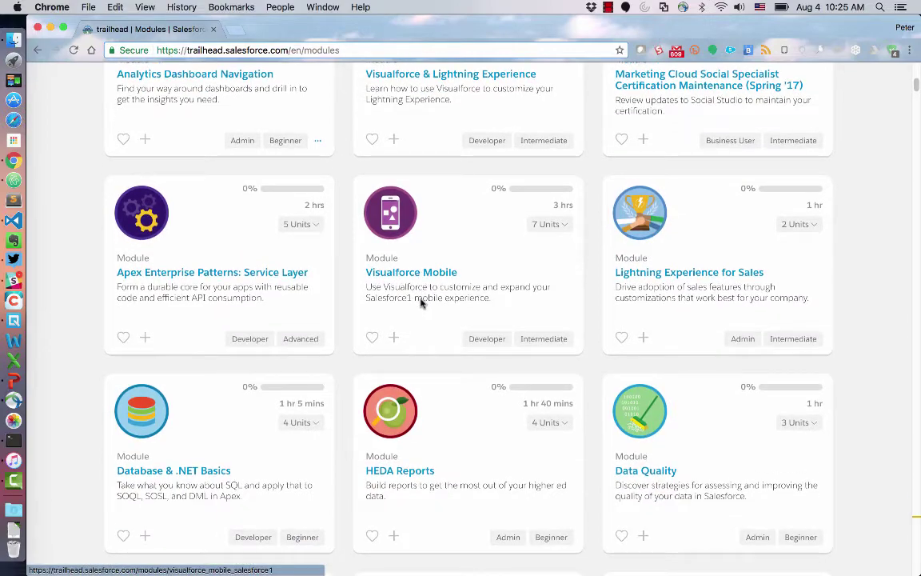
scroll(421, 302, up, 5)
scroll(421, 302, down, 1)
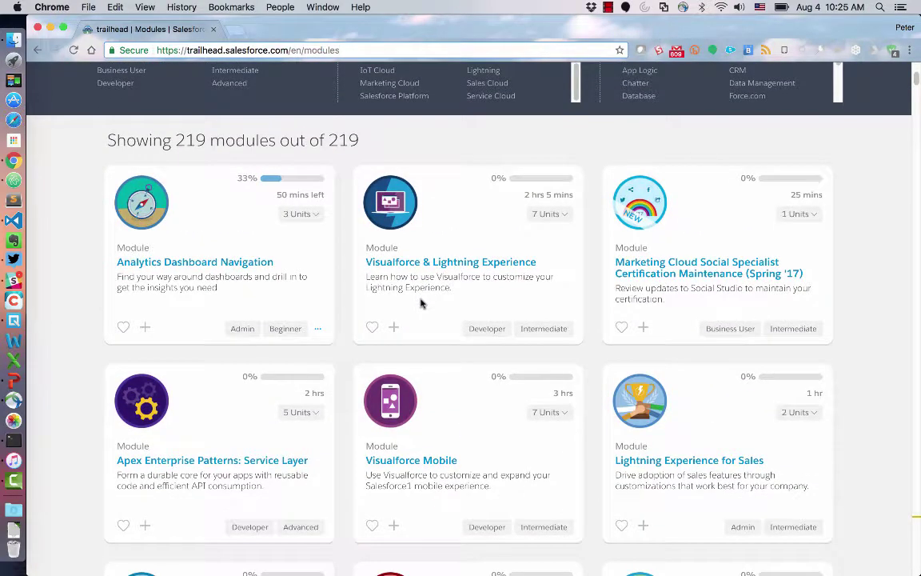
- Find the module mentioning SOQL on the page and add Database & .NET Basics to the existing Schema and Data for Salesforce trailmix
key(cmd+f)
text(SOQL)
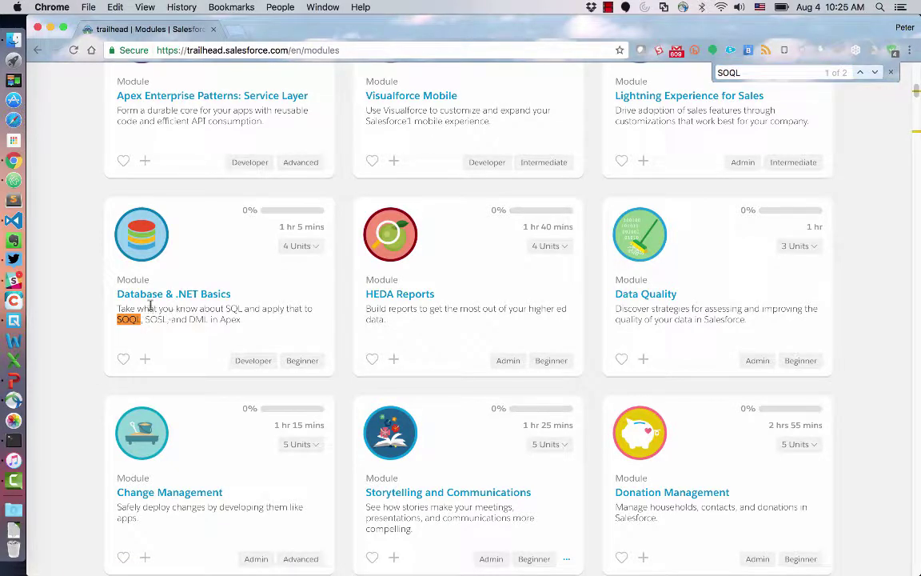
click(144, 359)
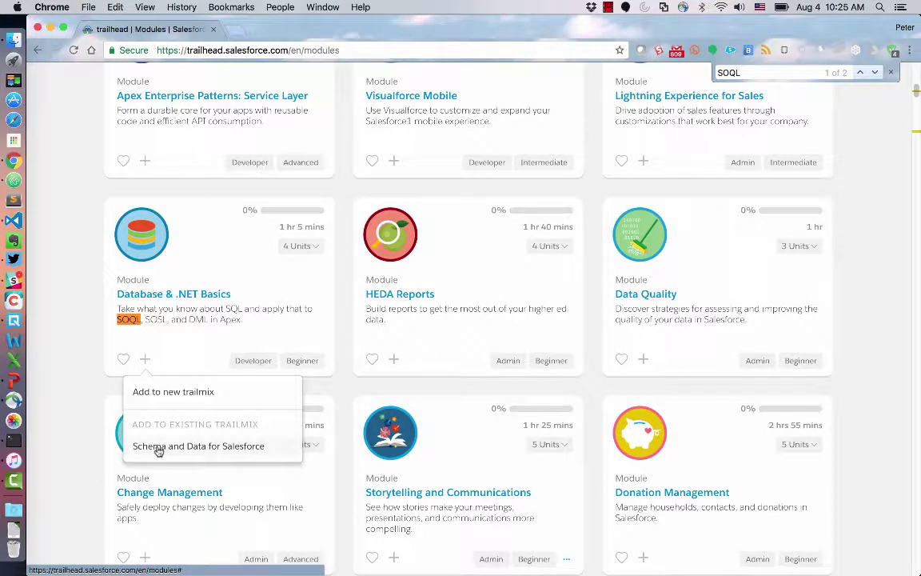
click(159, 450)
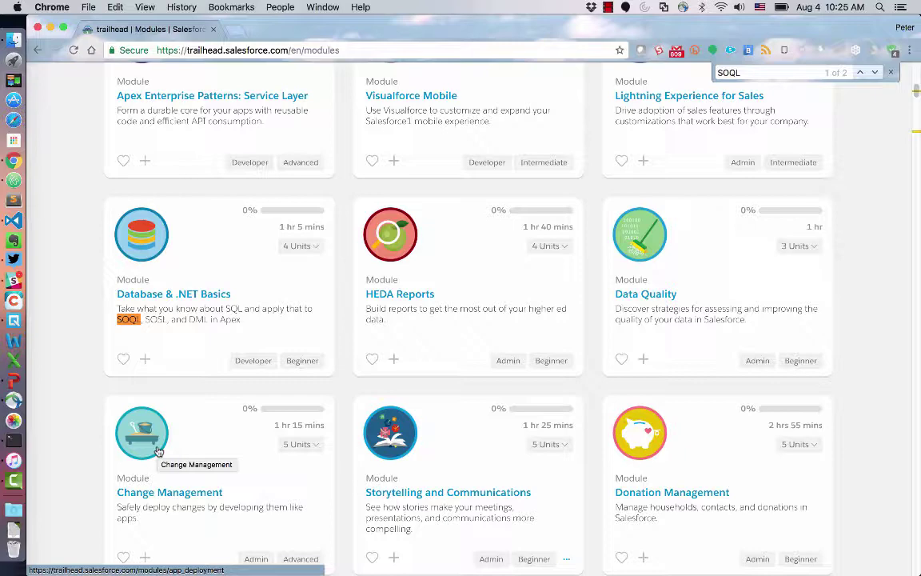
- Open the Schema and Data for Salesforce trailmix from the personal trailmixes and check its modules
scroll(438, 291, up, 15)
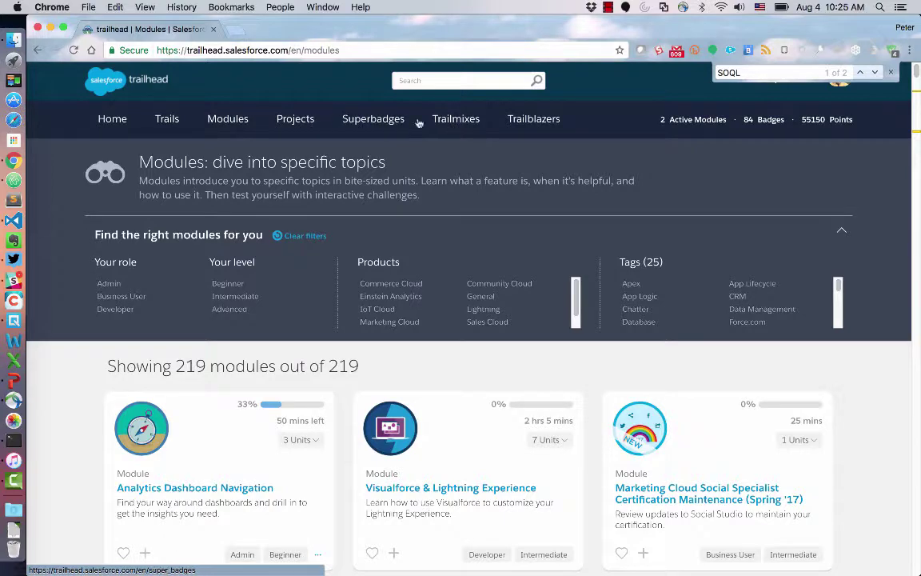
click(452, 124)
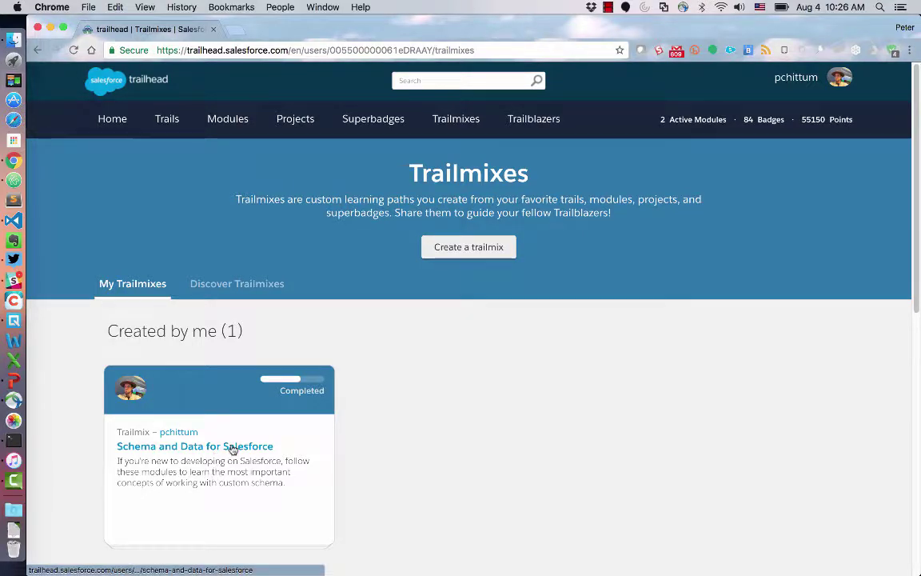
click(232, 447)
scroll(156, 390, down, 2)
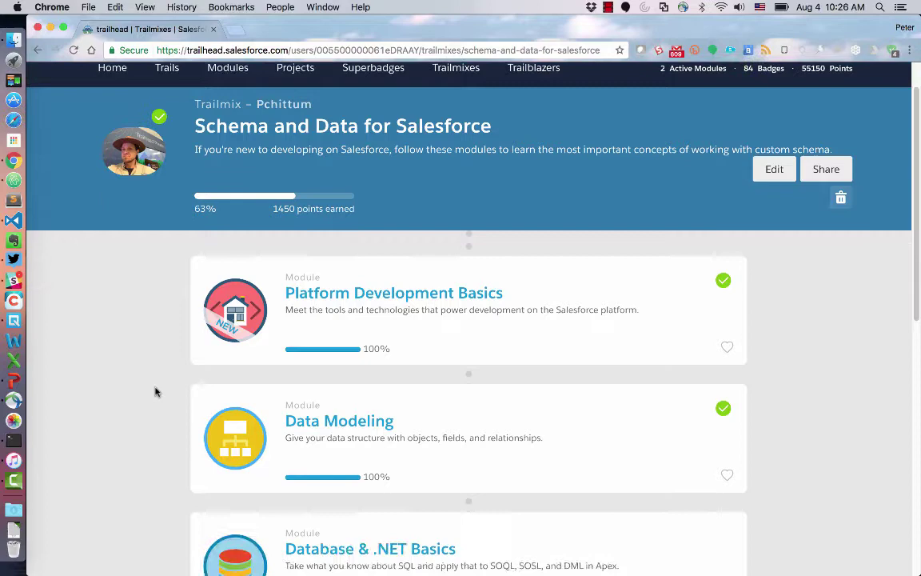
- Share the Schema and Data for Salesforce trailmix by making it visible to Everyone (Public), and view the sharing options
scroll(156, 391, up, 2)
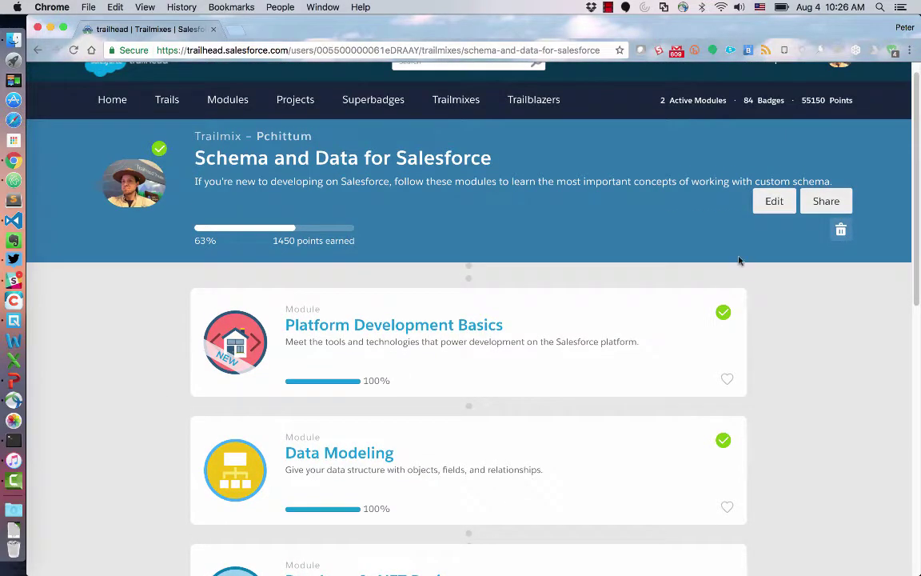
click(824, 201)
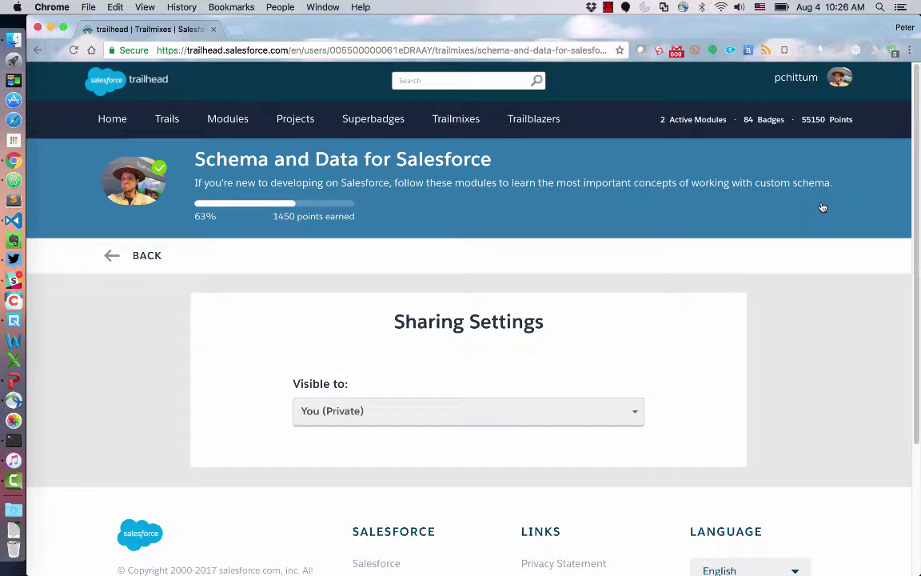
click(613, 411)
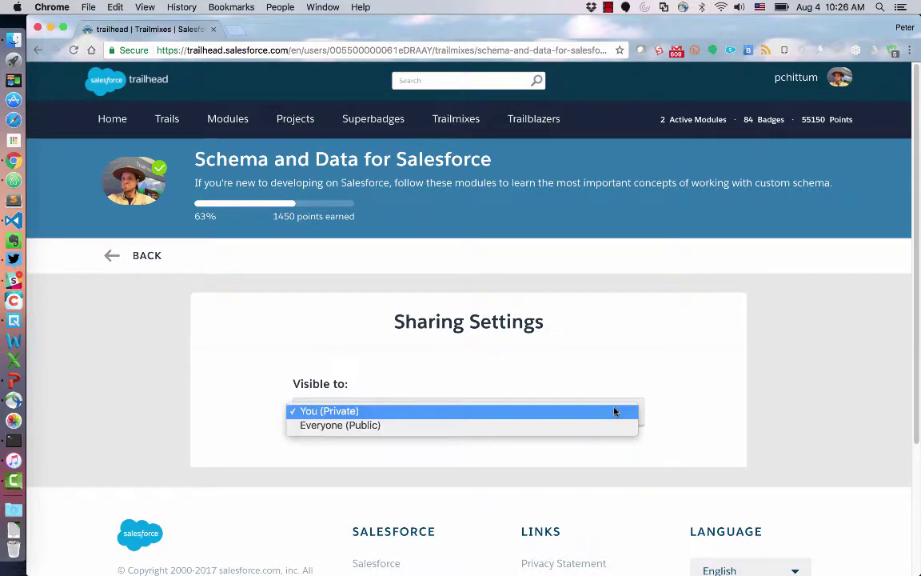
click(434, 425)
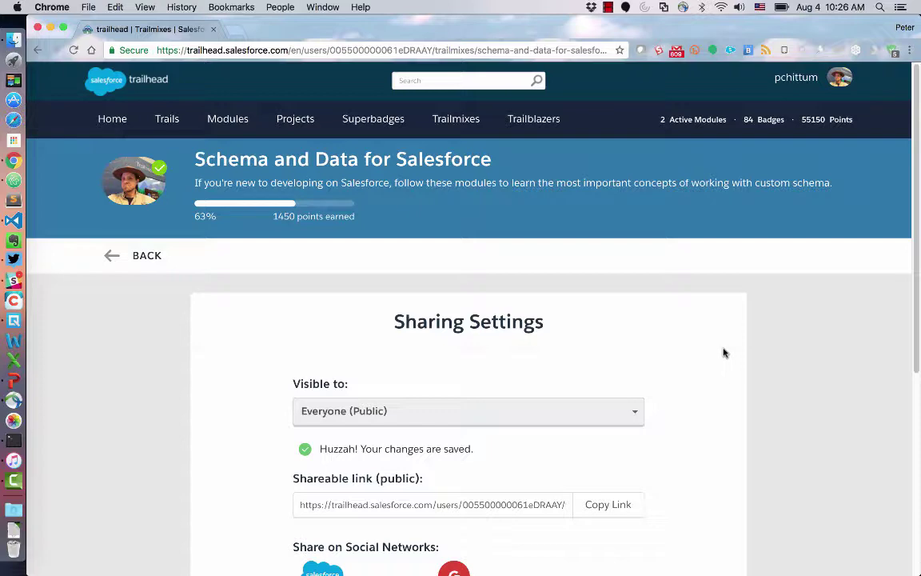
scroll(703, 405, down, 5)
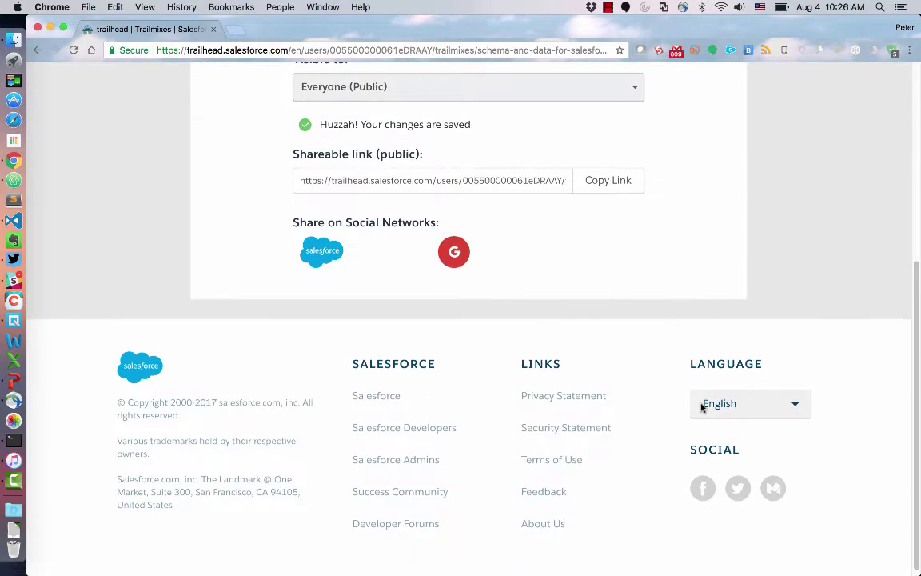
- Start a new trailmix from the Trailmixes page and name it "All Things Apex"
scroll(701, 408, up, 5)
click(447, 120)
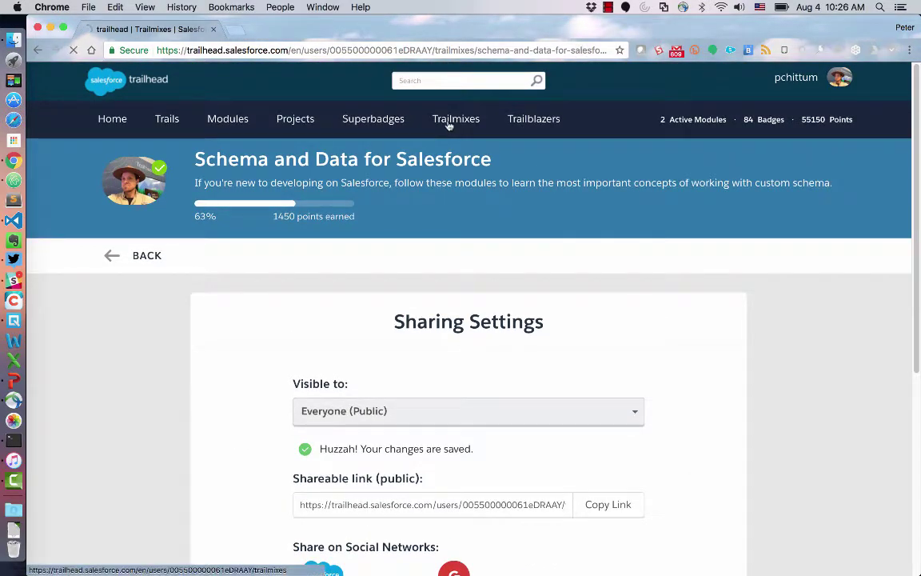
click(455, 253)
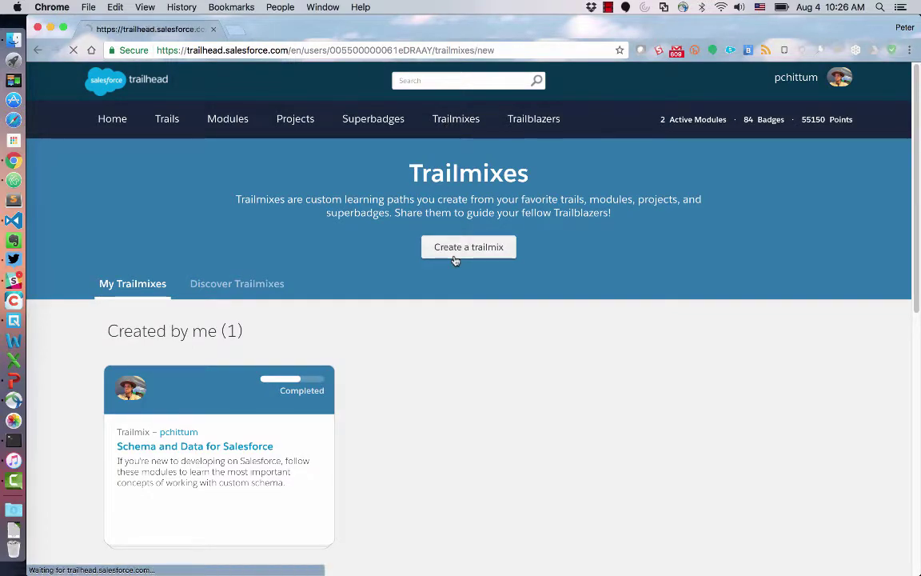
click(418, 276)
text(All)
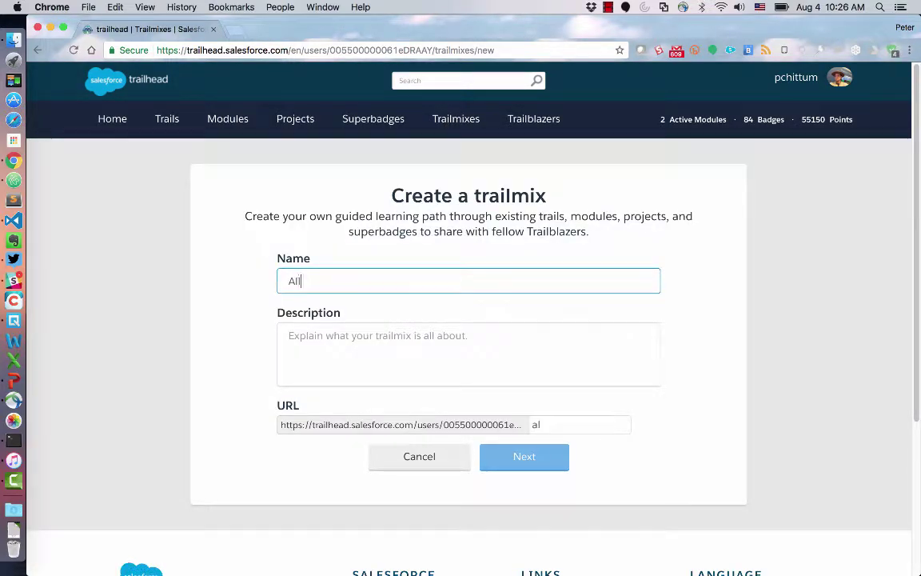
text( Things )
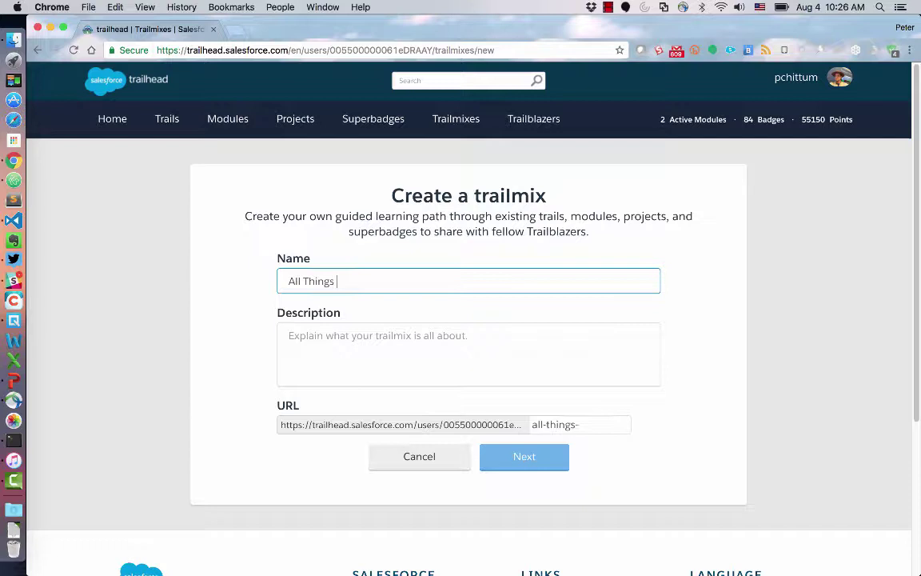
text(Apex)
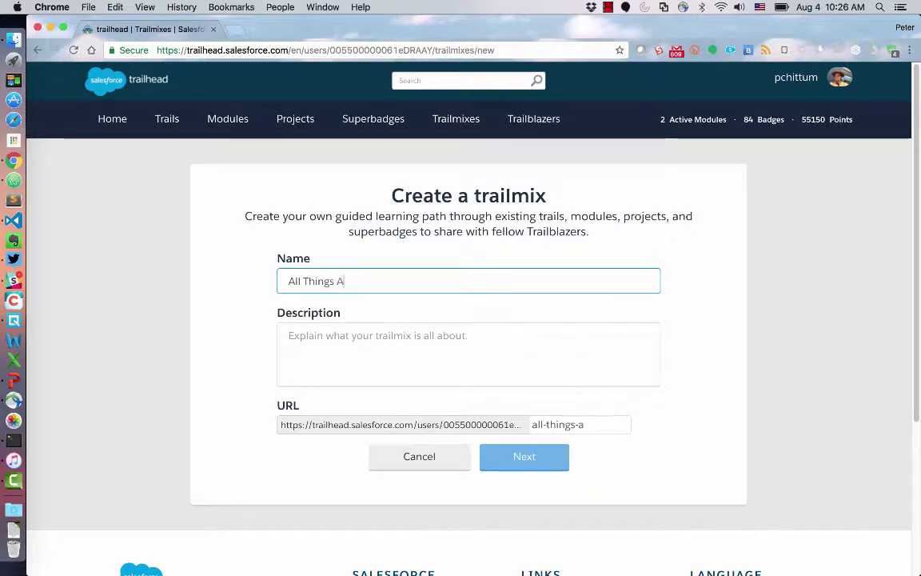
- Describe the new trailmix as "Everything you need to know about Apex" and proceed to its content editor
click(442, 341)
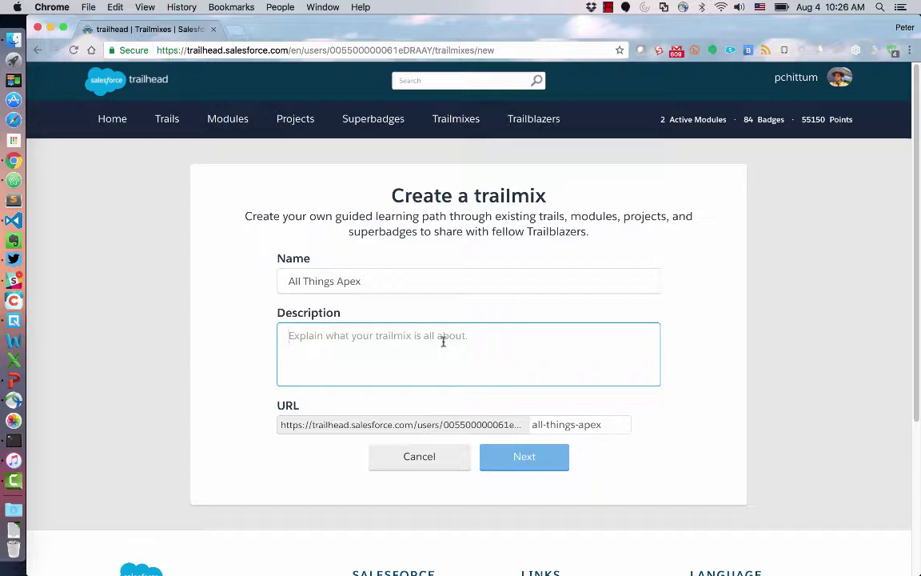
text(Evert)
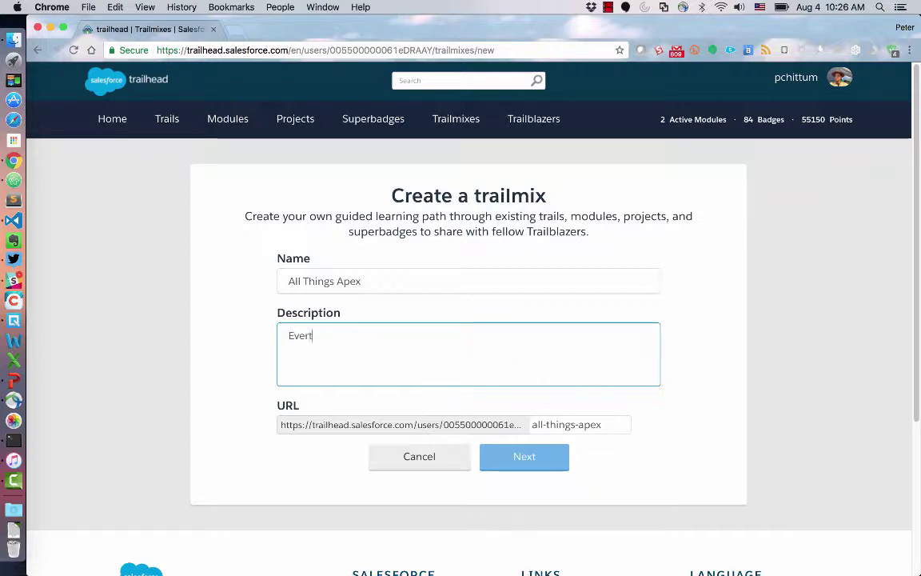
key(BackSpace)
text(ything you need to know about)
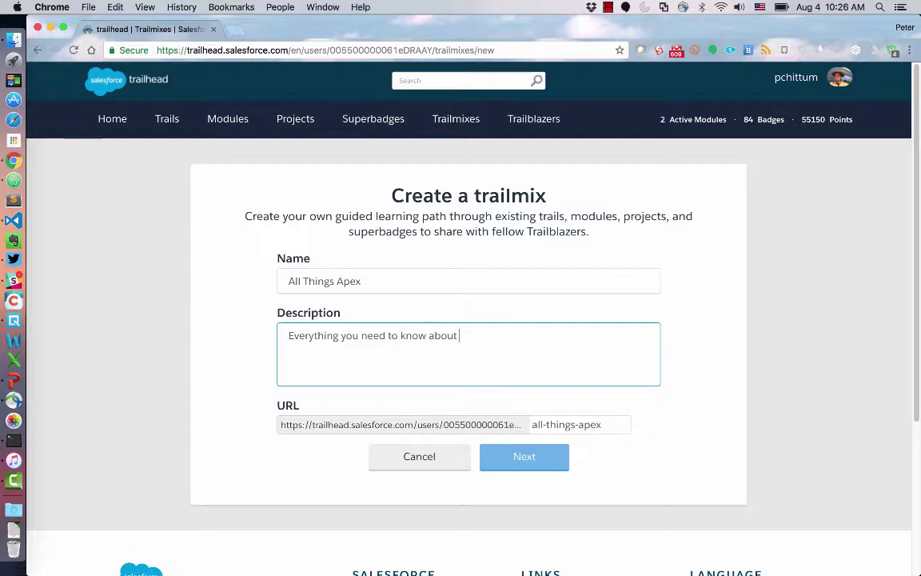
text( Apex)
click(524, 457)
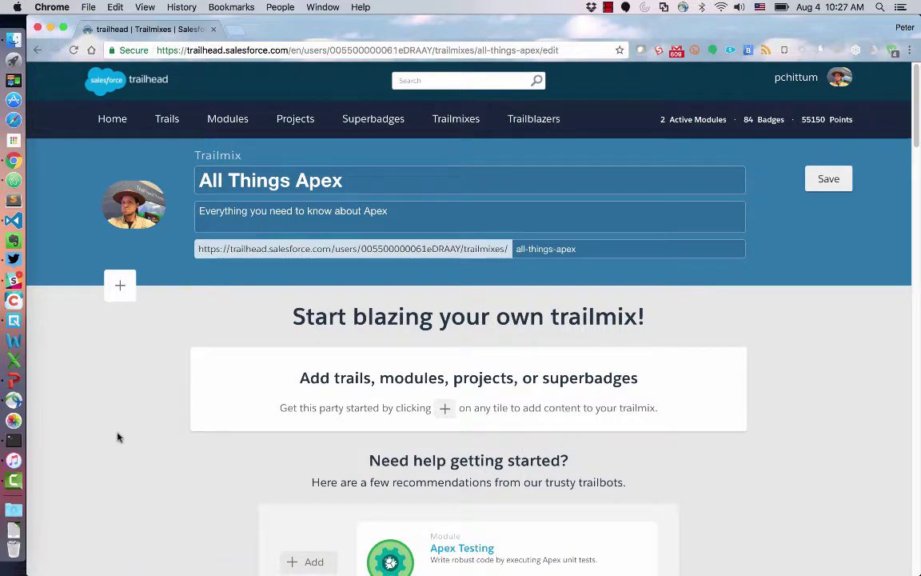
- Browse superbadges to add to the trailmix and add Apex Specialist to All Things Apex
click(120, 286)
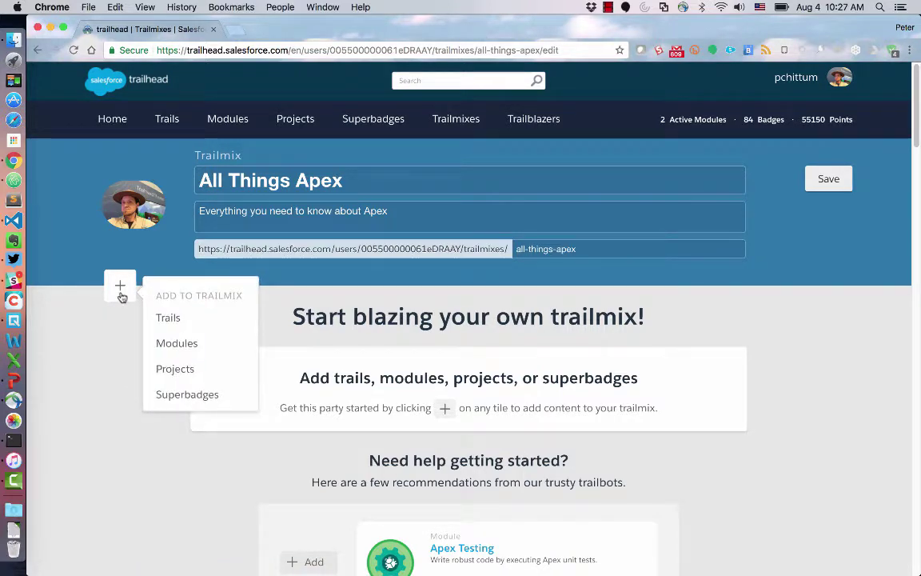
click(181, 396)
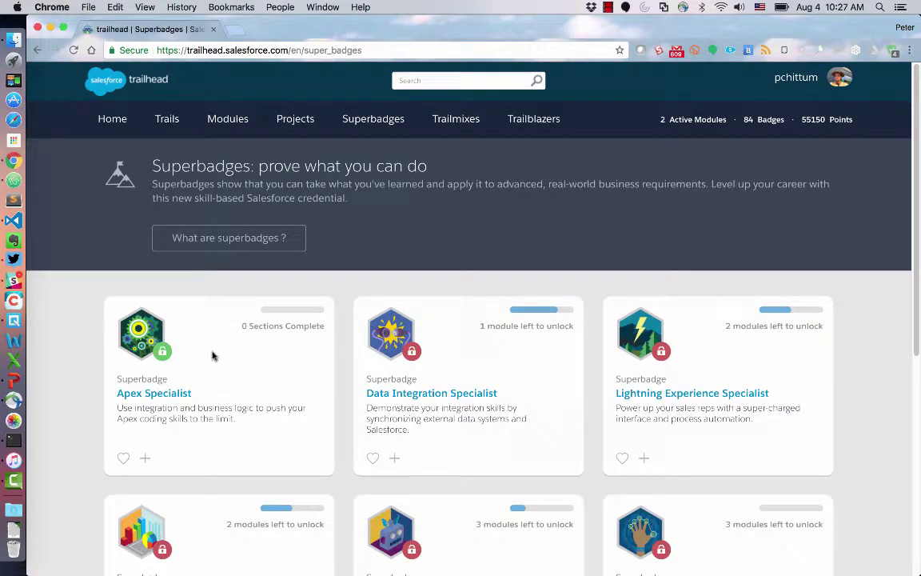
click(146, 457)
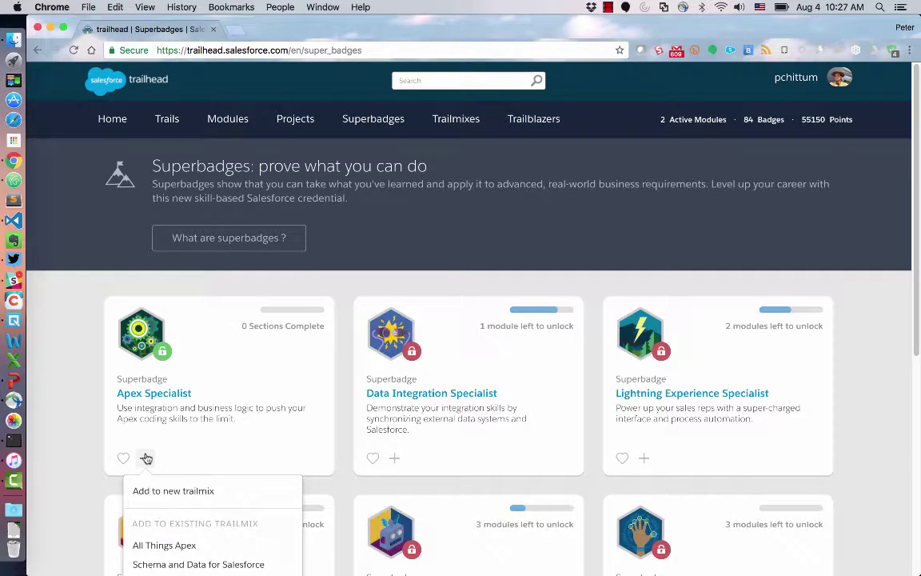
scroll(145, 456, down, 2)
click(158, 482)
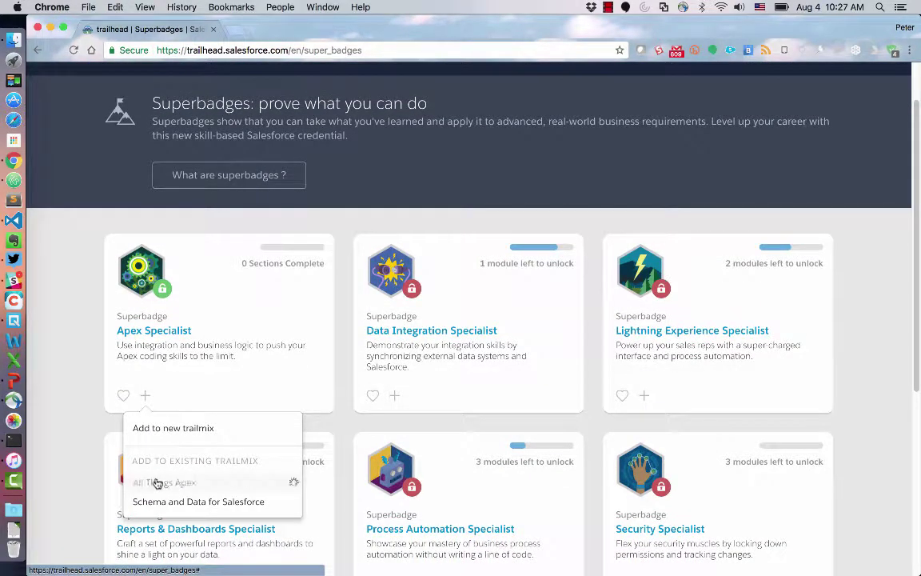